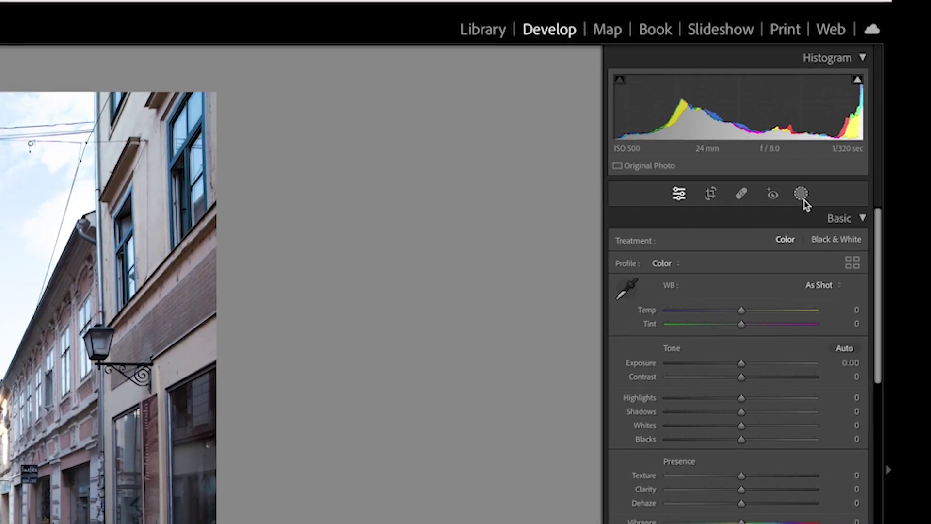
Add a Background mask (Mask 1) over the street behind the woman in pink, zooming in to check it.
left_click(885, 116)
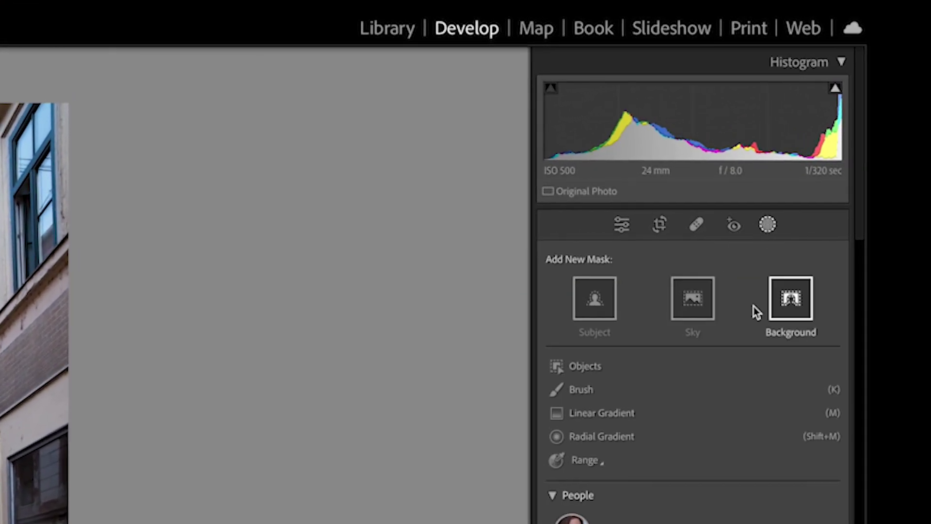
left_click(789, 300)
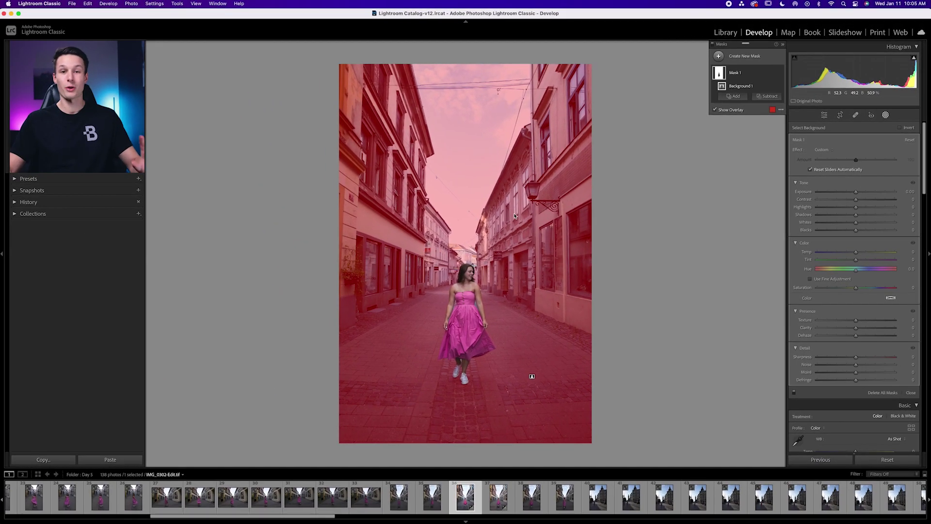
key("super+equal")
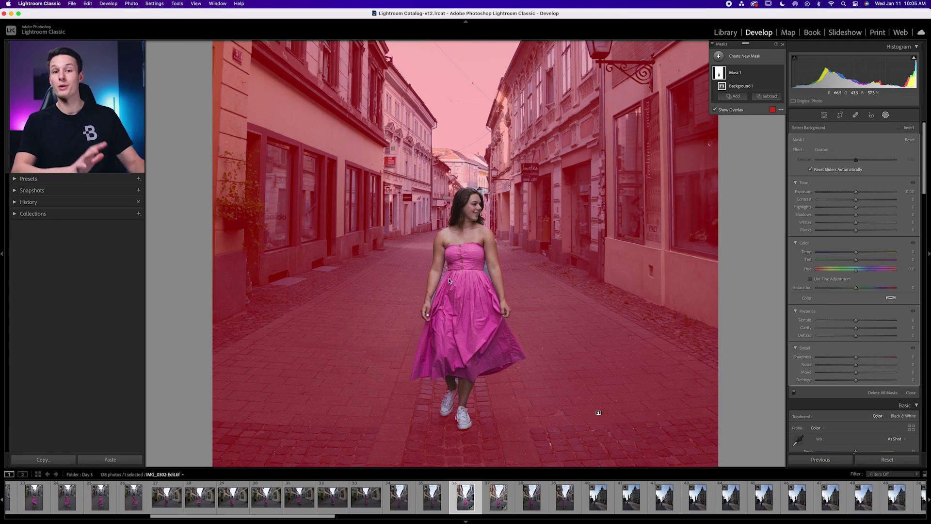
key("super+minus")
key("super+minus")
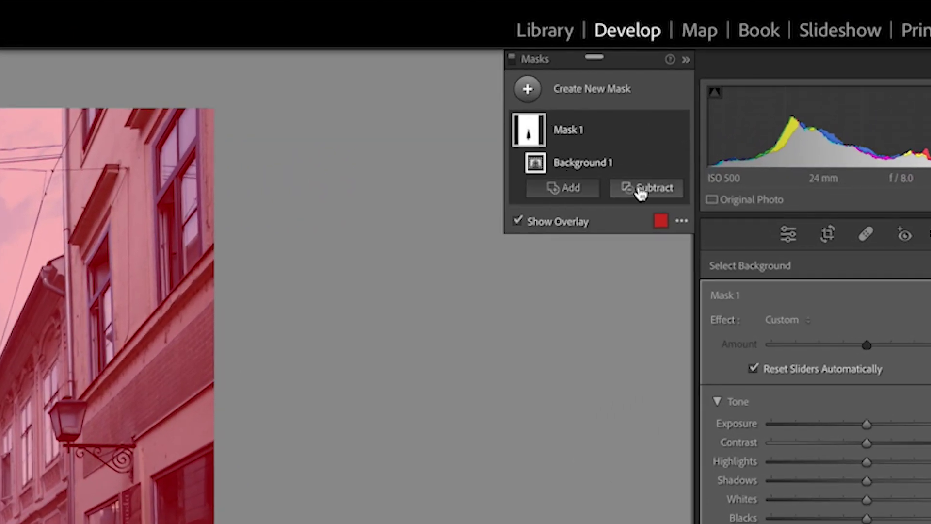
Subtract a Linear Gradient from Mask 1, drawn upward from the photo's bottom edge.
left_click(641, 192)
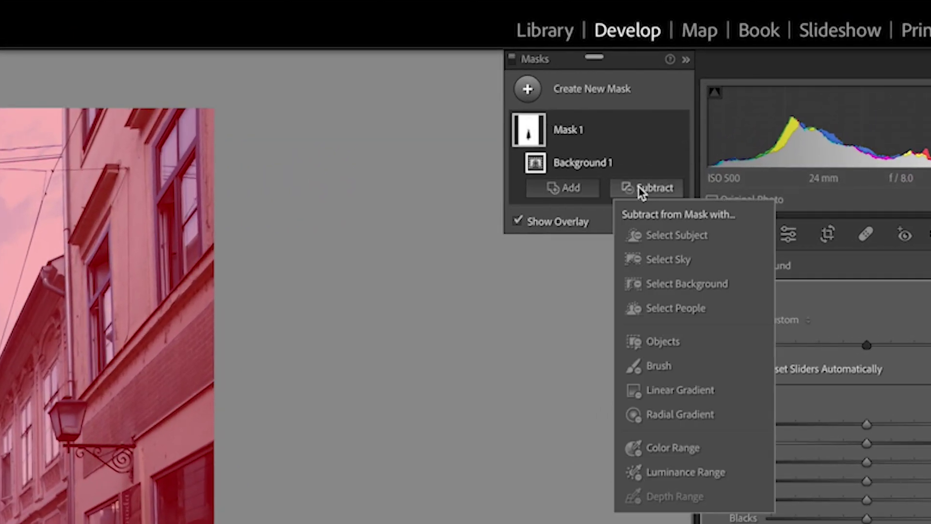
left_click(690, 393)
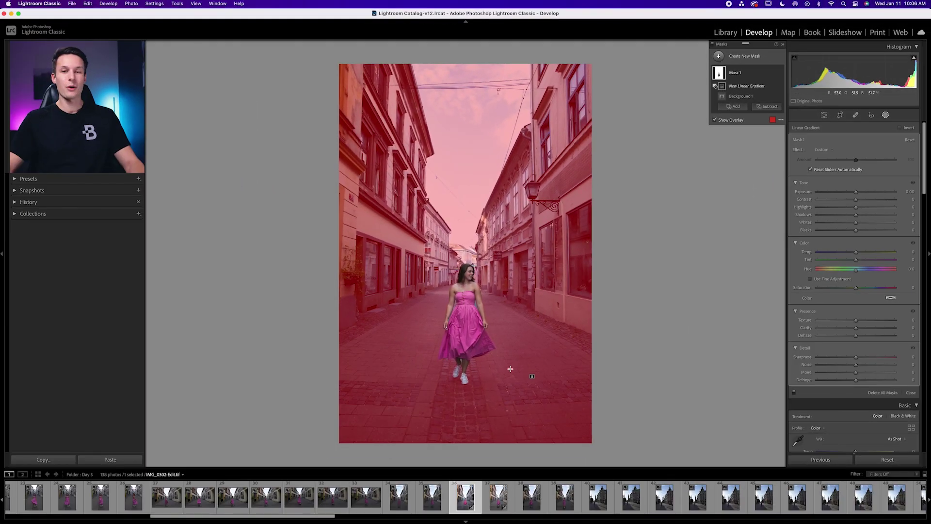
left_click_drag(458, 433, 458, 287)
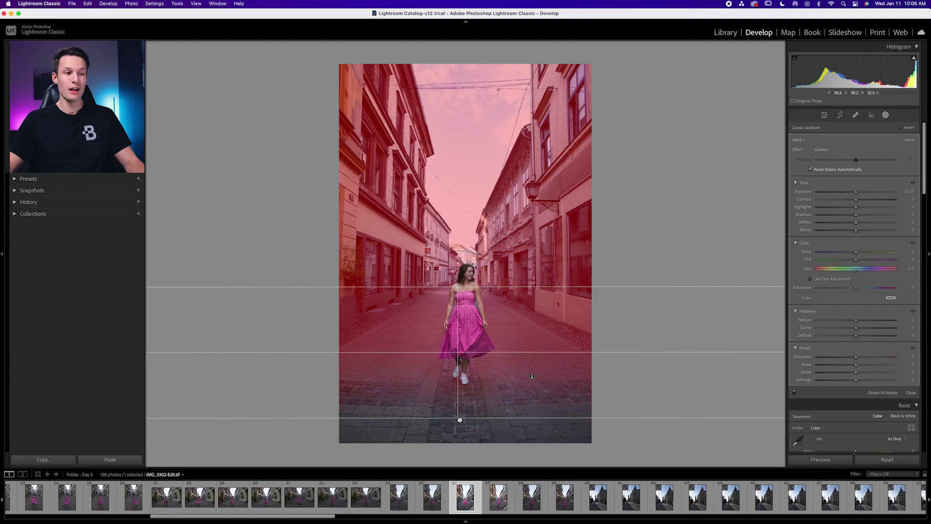
Adjust the gradient's edges and position so the mask fades across the foreground cobblestones.
mouse_move(458, 421)
left_mouse_down()
mouse_move(458, 395)
mouse_move(459, 419)
left_mouse_up()
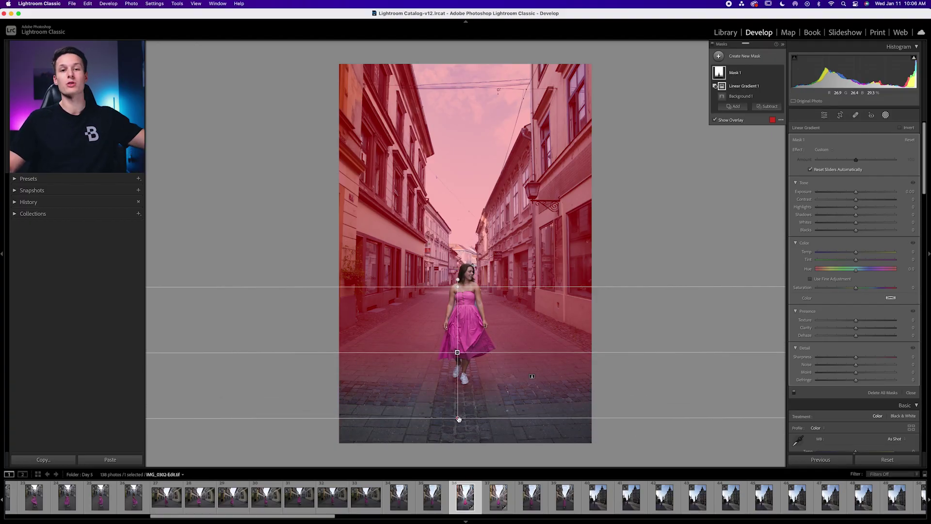
left_click_drag(457, 284, 458, 309)
left_click_drag(456, 363, 458, 345)
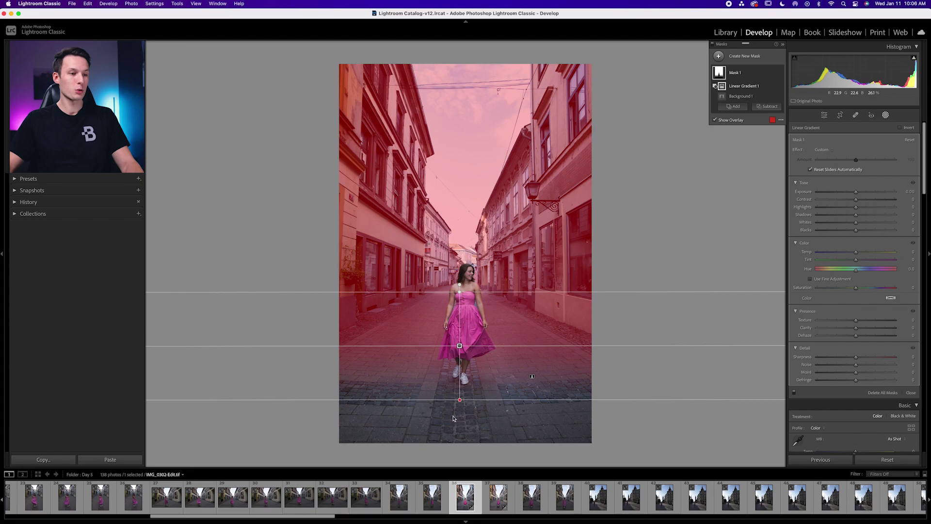
left_click_drag(459, 400, 460, 413)
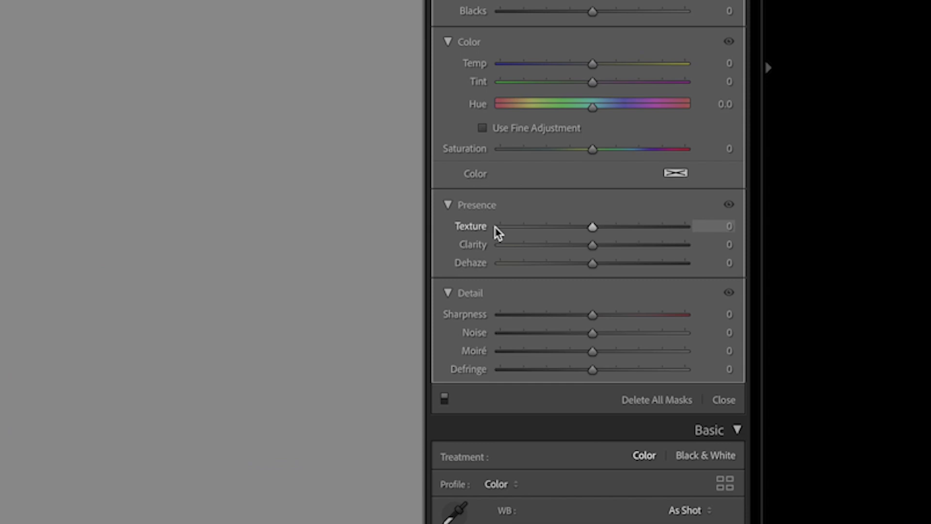
Lower the background mask's Clarity to -100, zooming in to judge the softening.
left_click_drag(592, 248, 562, 250)
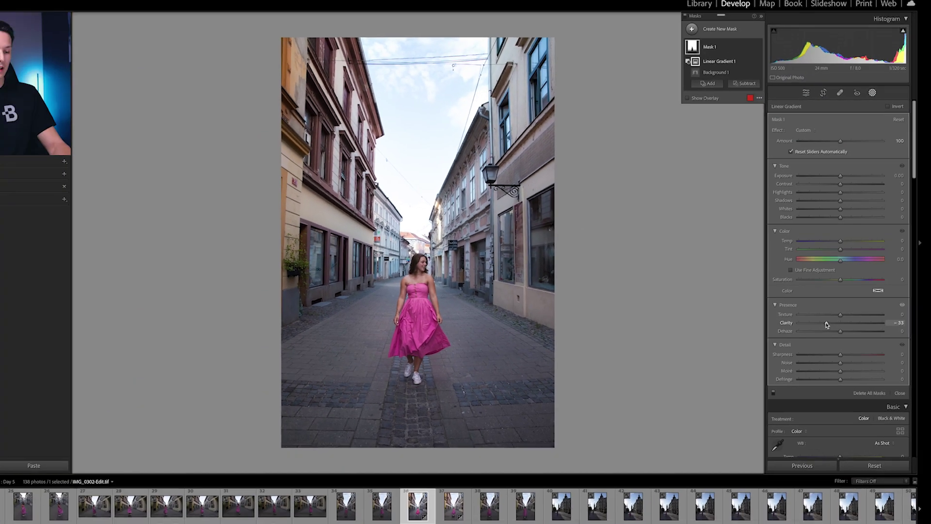
key("super+equal")
key("super+equal")
key("super+equal")
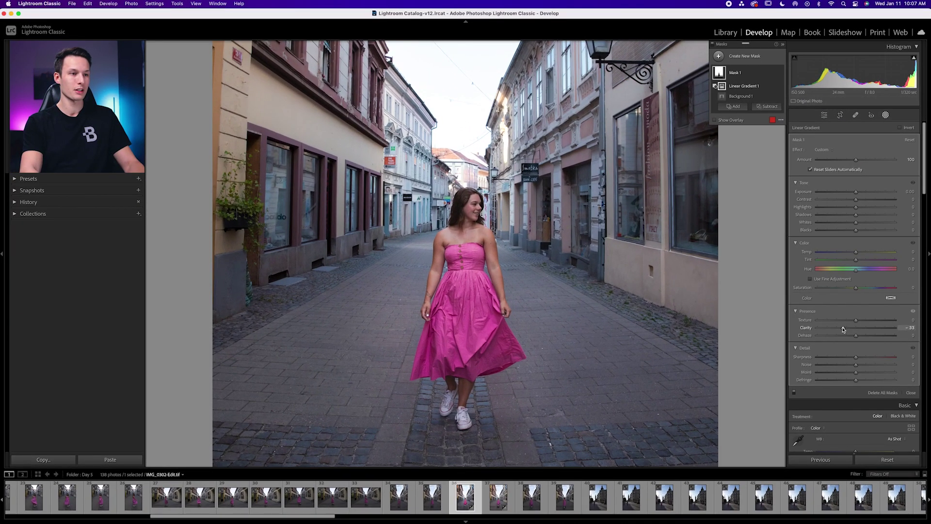
scroll(601, 285, "up", 1)
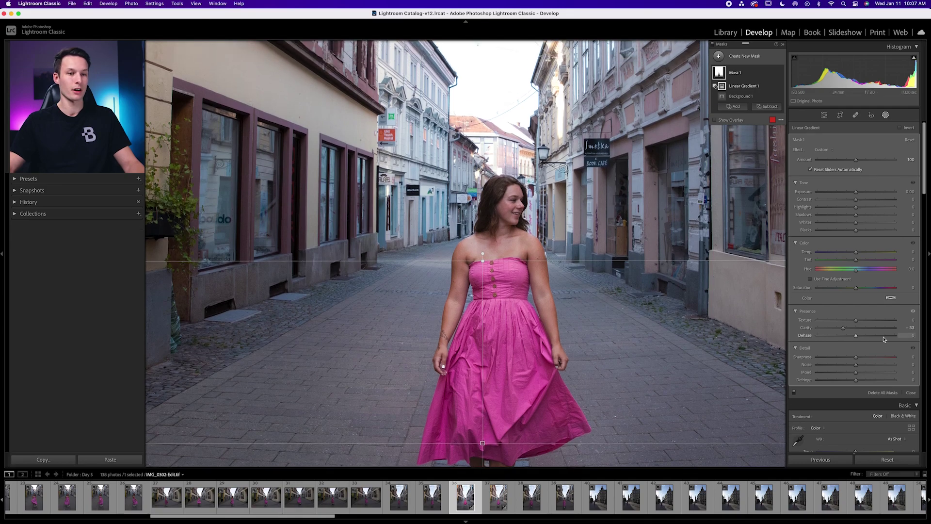
left_click_drag(842, 328, 858, 330)
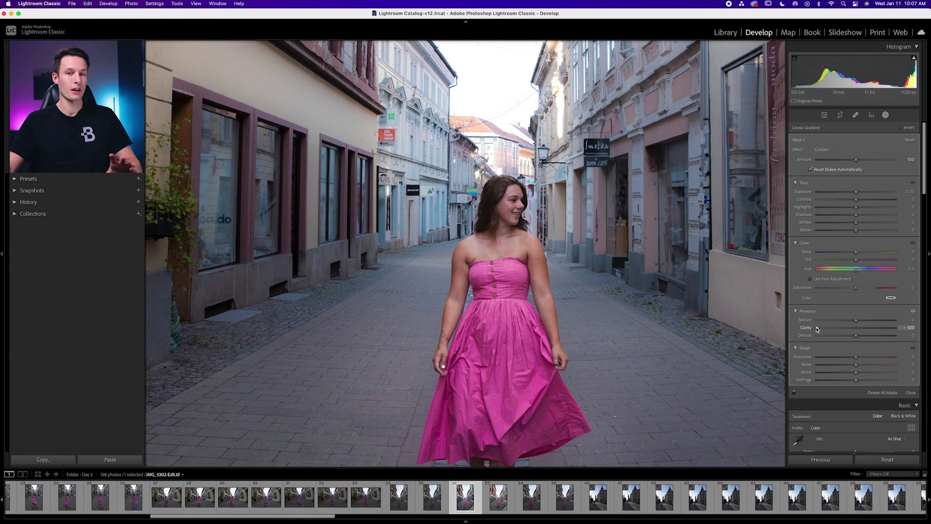
left_click_drag(817, 329, 817, 329)
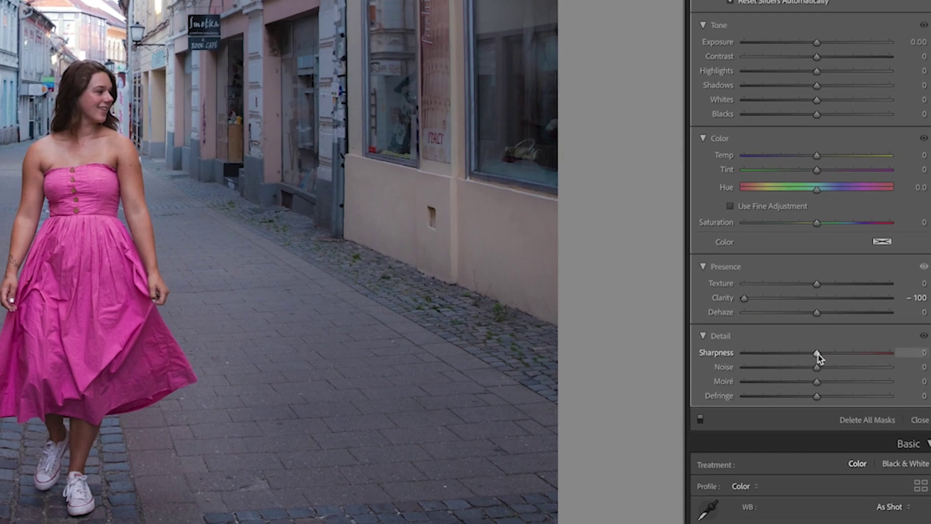
Reduce the background mask's Sharpness to -100.
left_click_drag(818, 354, 778, 355)
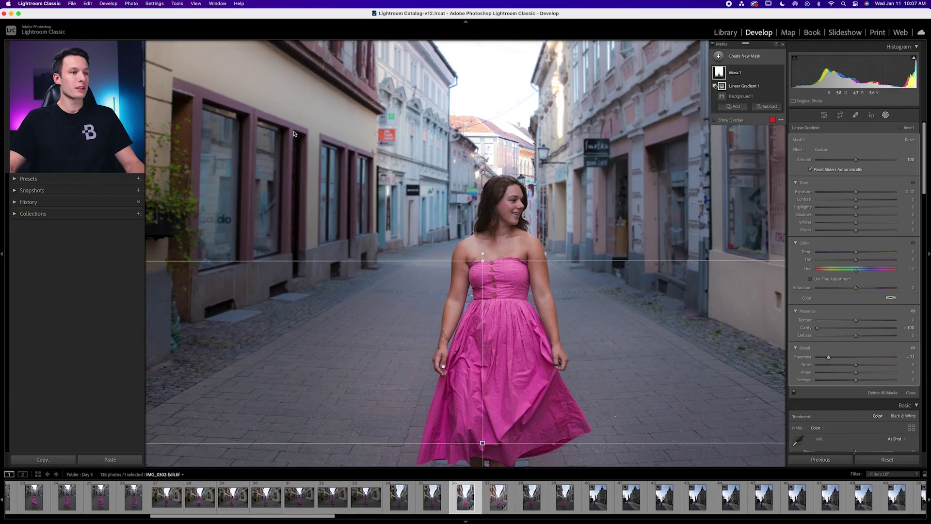
scroll(667, 243, "up", 3)
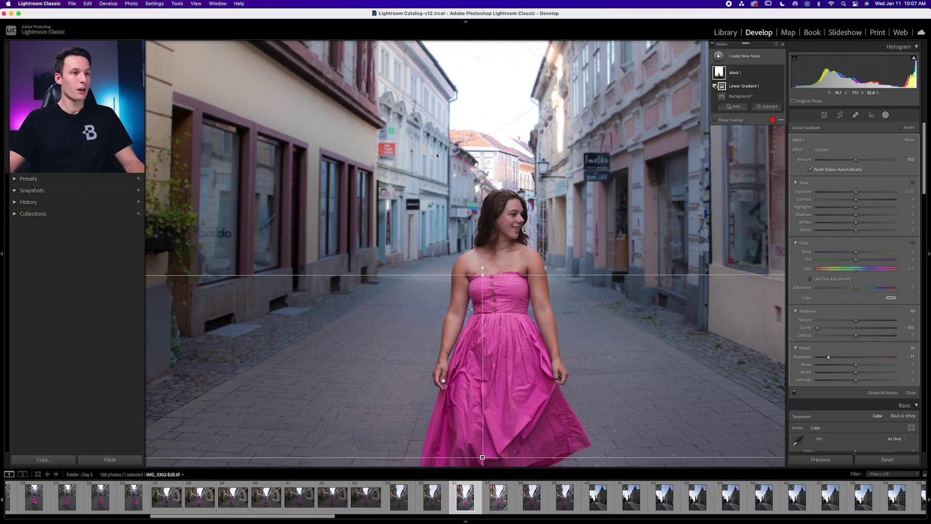
left_click_drag(830, 357, 803, 359)
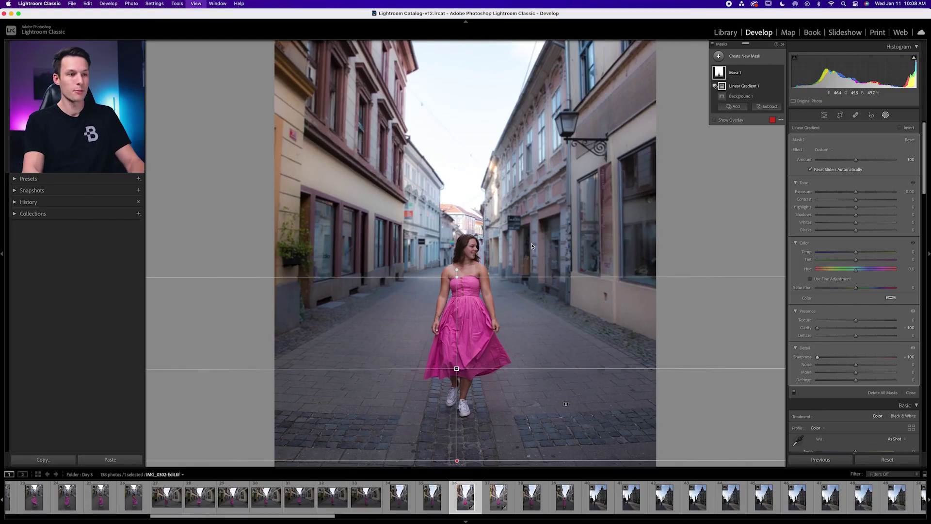
key("super+equal")
key("super+equal")
key("super+equal")
key("super+equal")
scroll(532, 244, "up", 2)
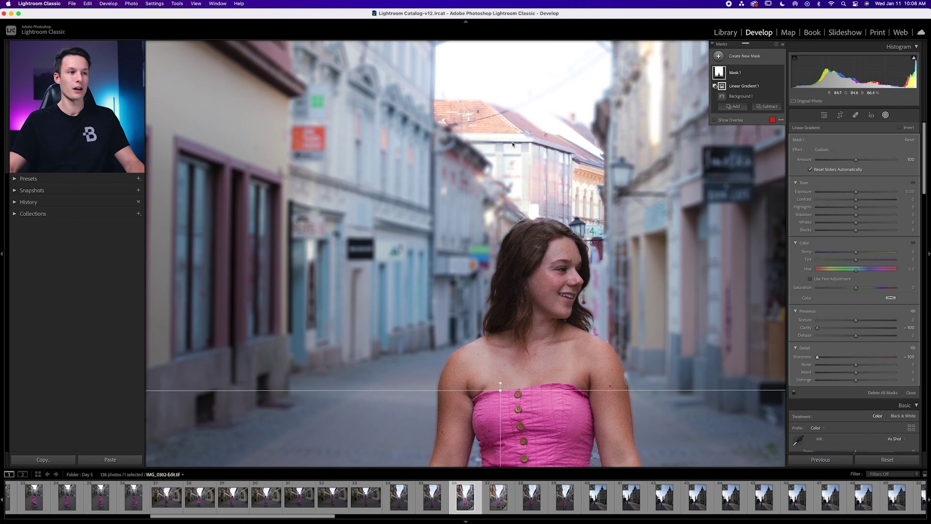
scroll(406, 225, "down", 5)
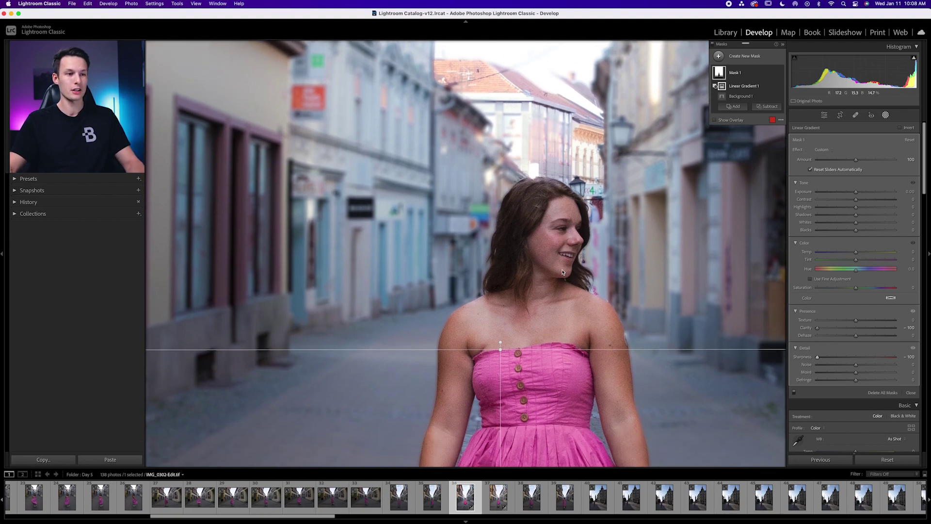
scroll(598, 339, "down", 5)
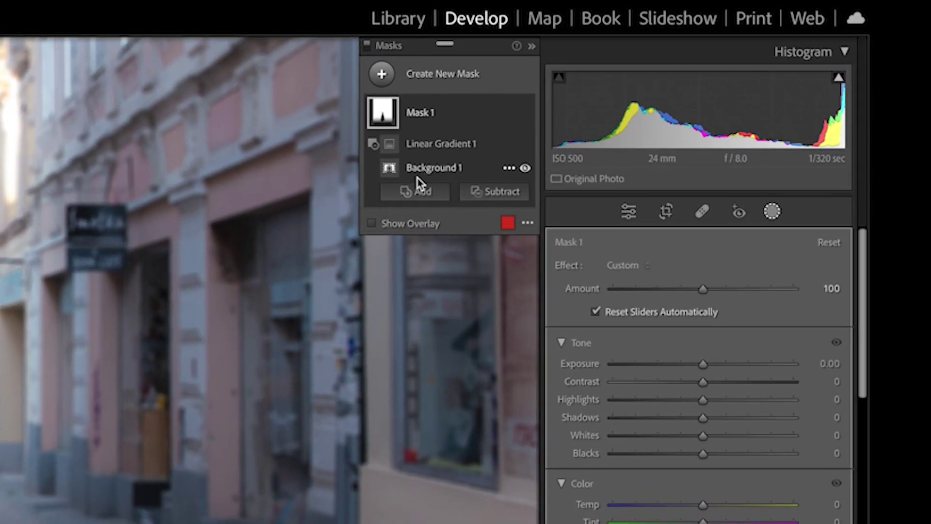
Add Brush 1 to Mask 1 and paint the rooftop into the background mask.
left_click(416, 196)
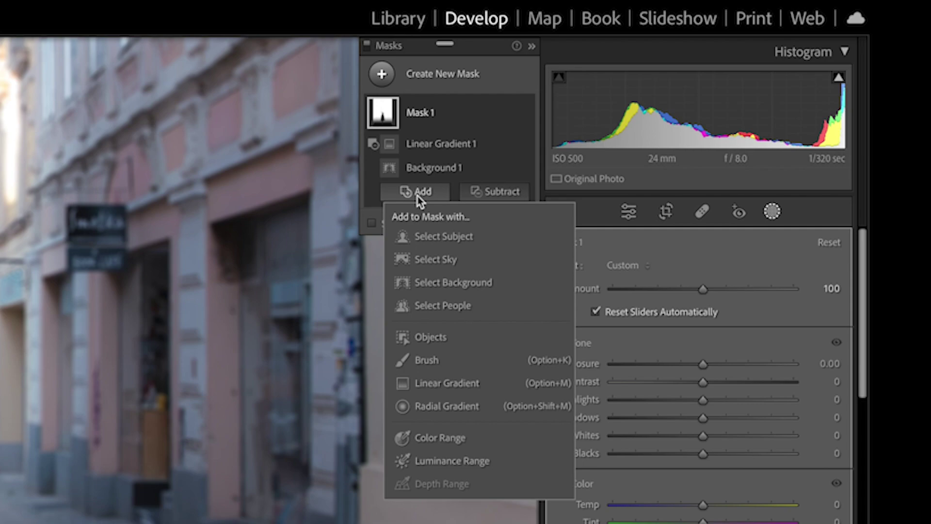
left_click(453, 352)
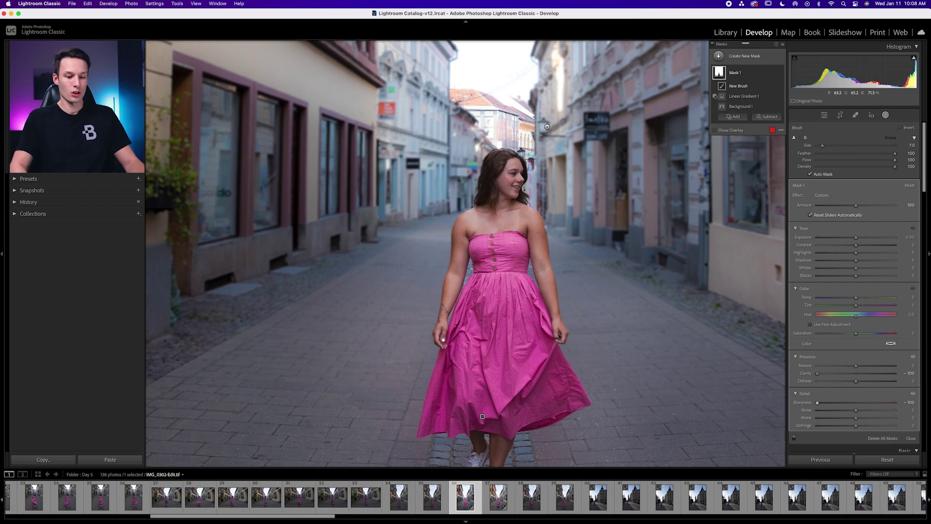
key("super+=")
key("super+=")
left_click_drag(547, 127, 533, 289)
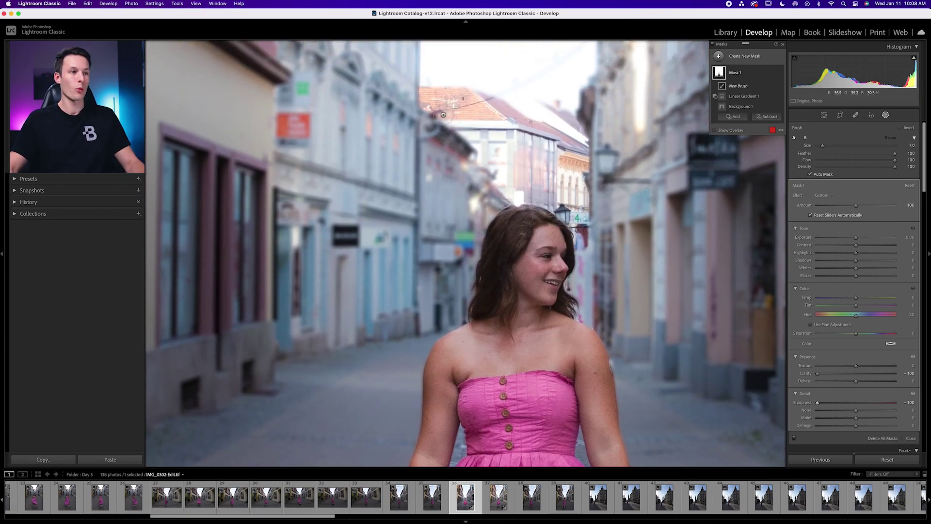
left_click_drag(443, 114, 478, 117)
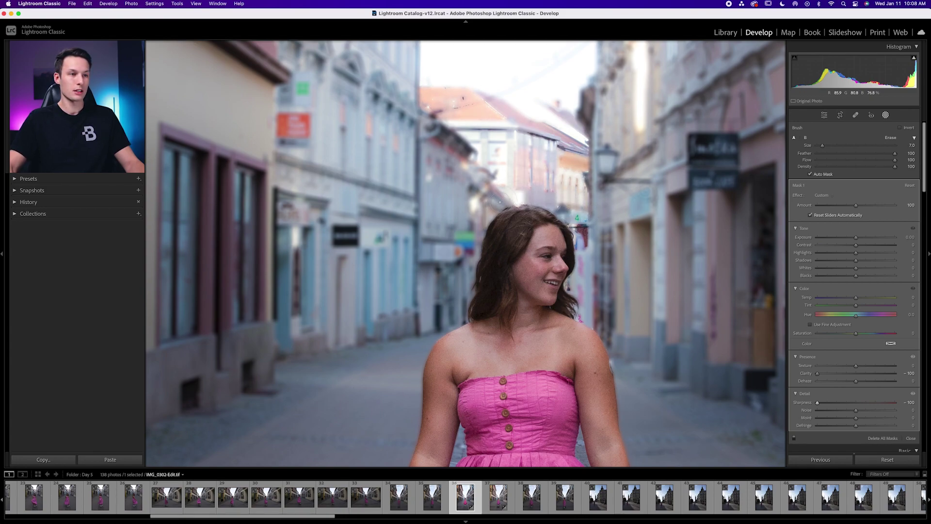
Brush the mask along the woman's hair, chin and shoulder edges.
left_click_drag(450, 256, 452, 257)
left_click_drag(577, 287, 575, 288)
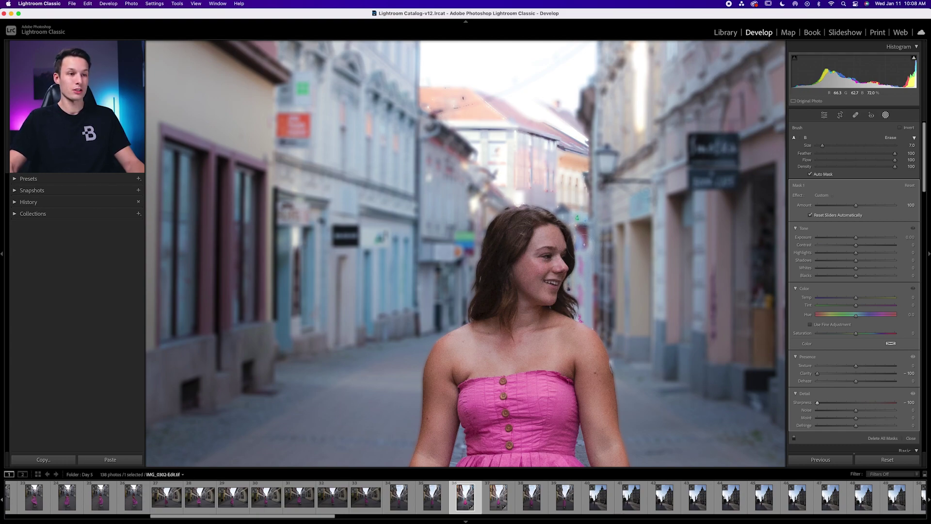
left_click_drag(575, 232, 570, 235)
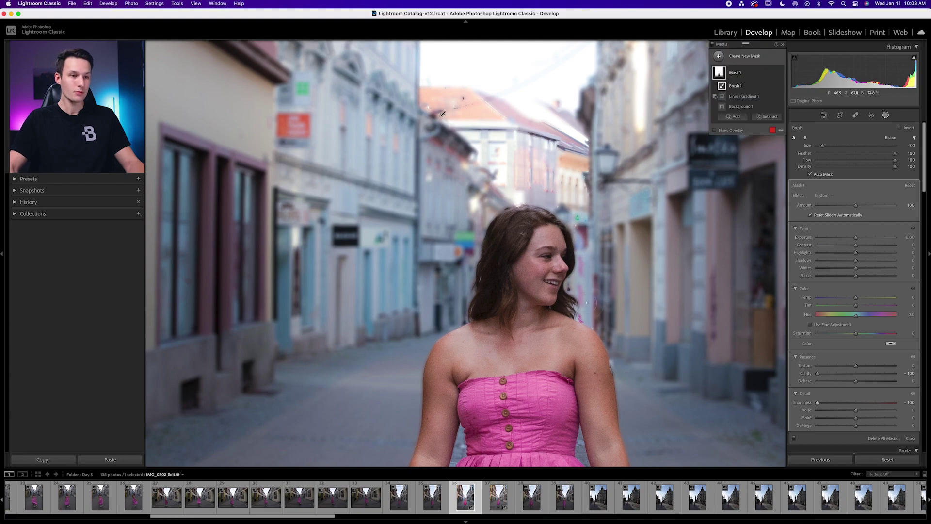
left_click_drag(565, 282, 568, 293)
key("super+equal")
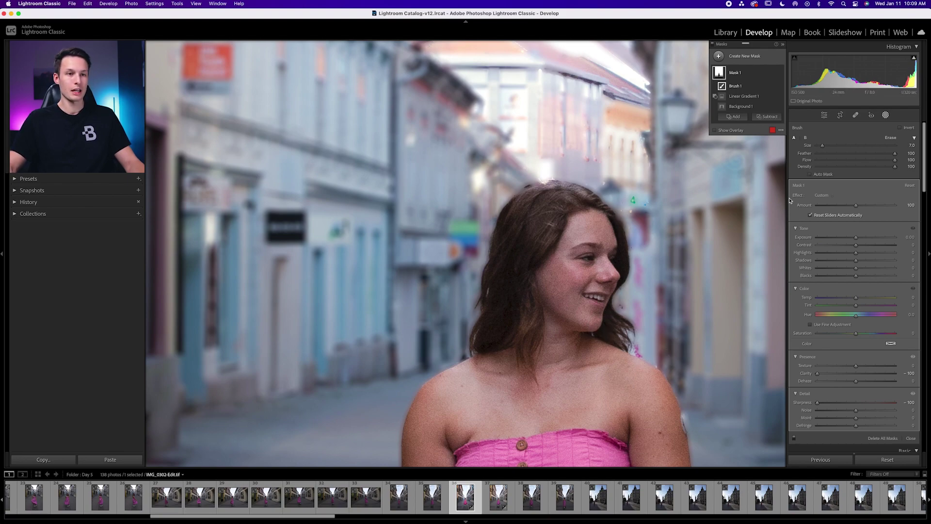
left_click_drag(636, 348, 640, 354)
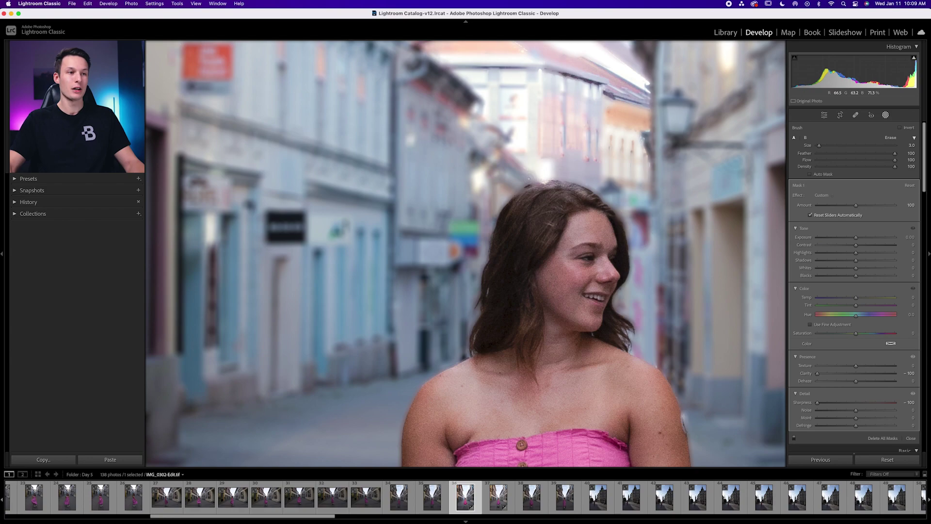
Zoom in and paint the background mask along the rooftop edge.
key("shift+w")
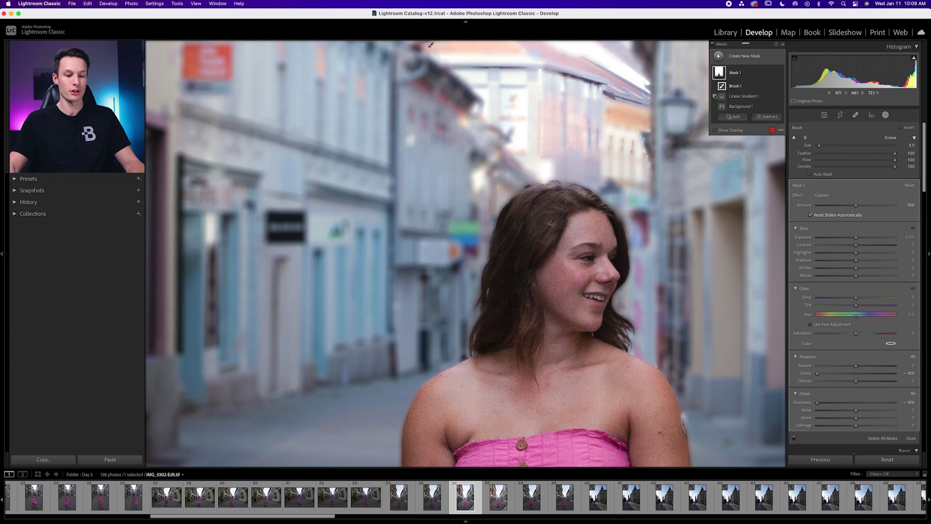
key("super+equal")
key("super+equal")
key("super+minus")
scroll(612, 138, "up", 5)
mouse_move(613, 139)
left_mouse_down()
mouse_move(631, 135)
mouse_move(553, 68)
mouse_move(653, 168)
mouse_move(576, 118)
mouse_move(509, 122)
left_mouse_up()
Pan down to the pink dress and brush the mask between her arm and dress.
key("space")
key("shift+w")
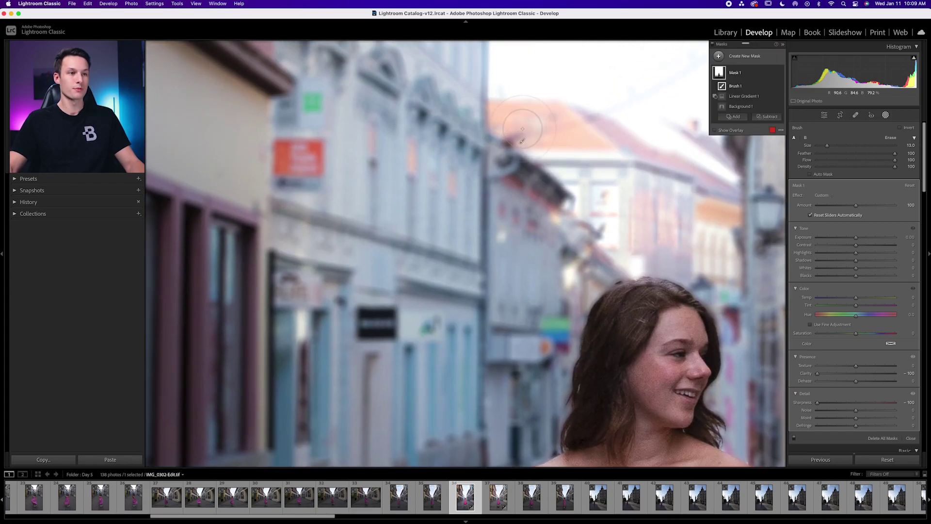
key("super+minus")
key("shift+w")
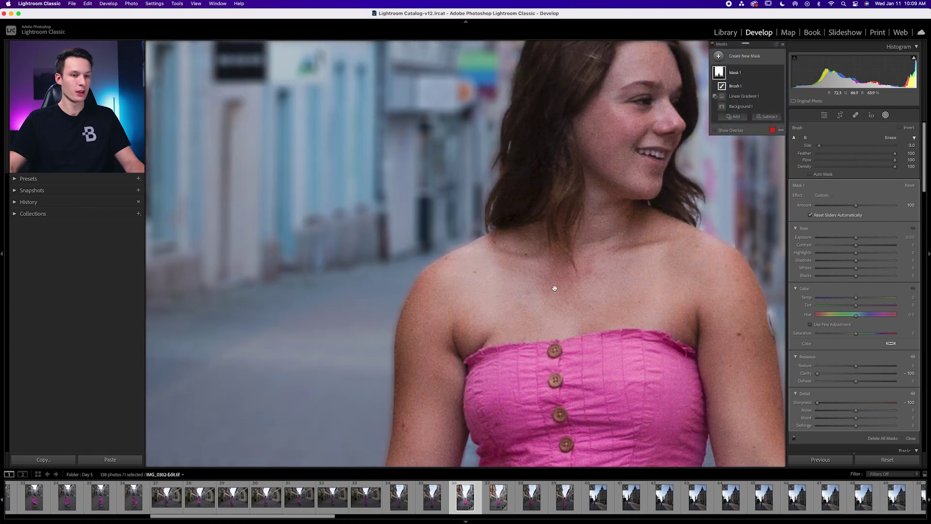
mouse_move(555, 289)
left_mouse_down()
mouse_move(443, 172)
mouse_move(438, 135)
left_mouse_up()
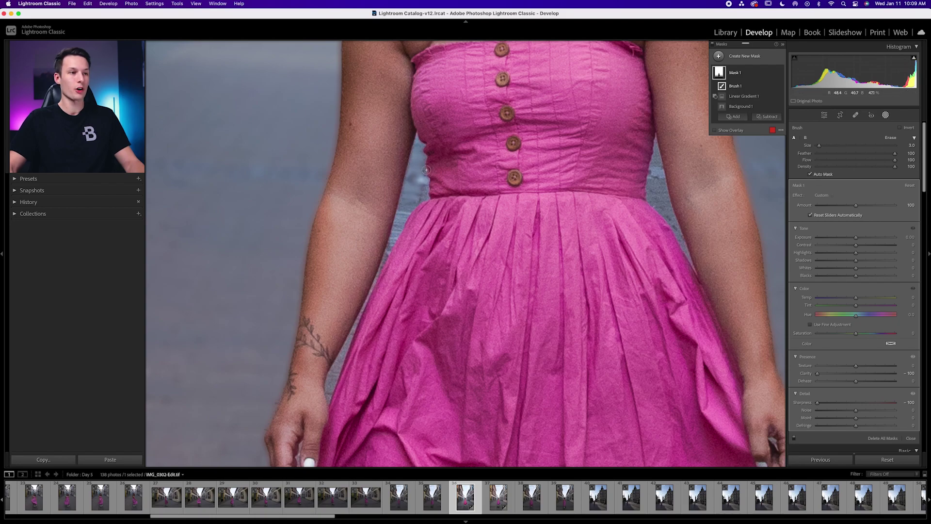
left_click_drag(418, 144, 416, 152)
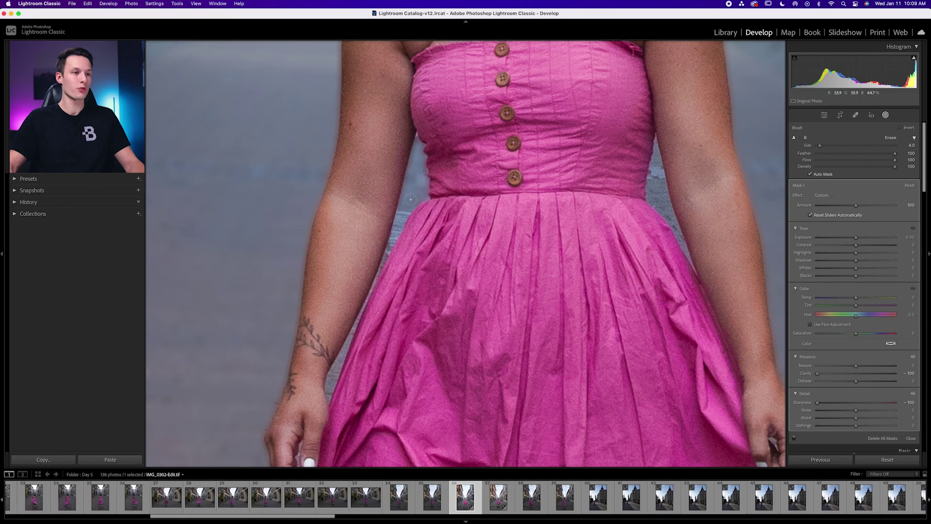
Undo the last brush stroke beside her waist.
key("shift+w")
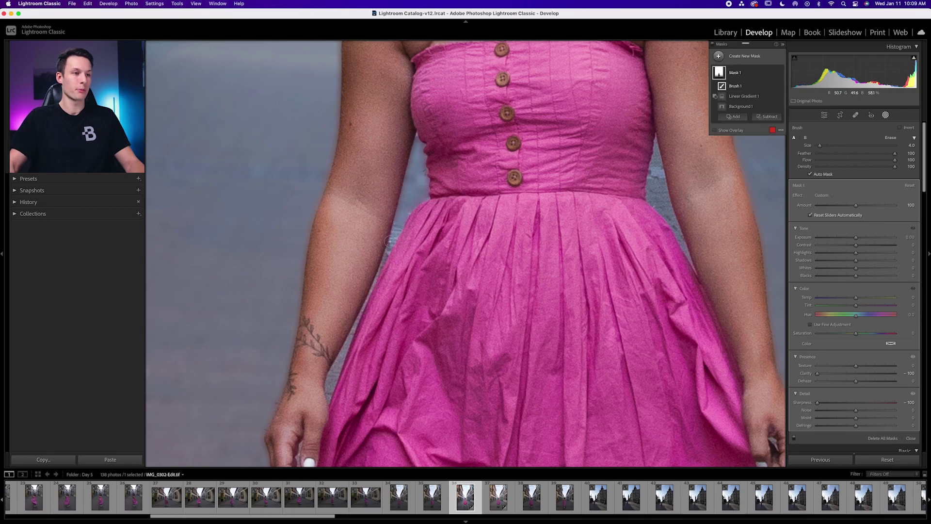
key("shift+w")
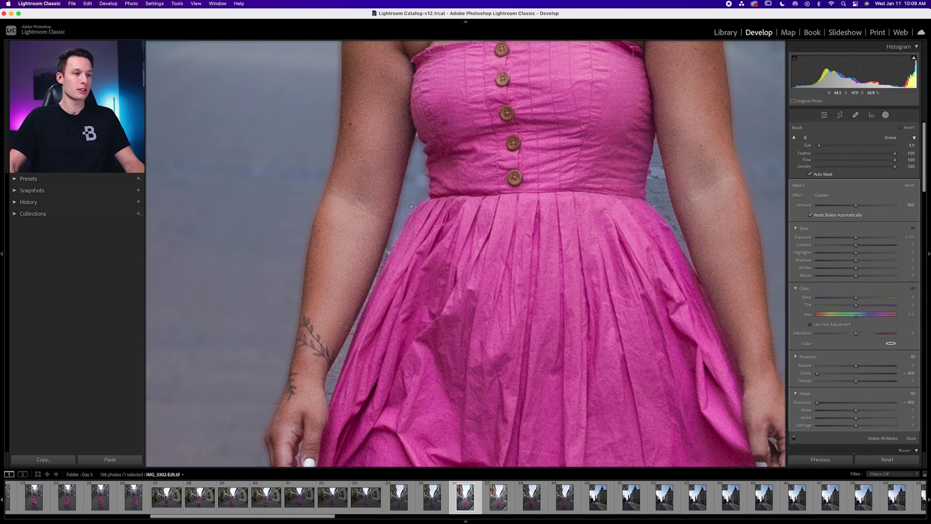
key("shift+w")
key("super+z")
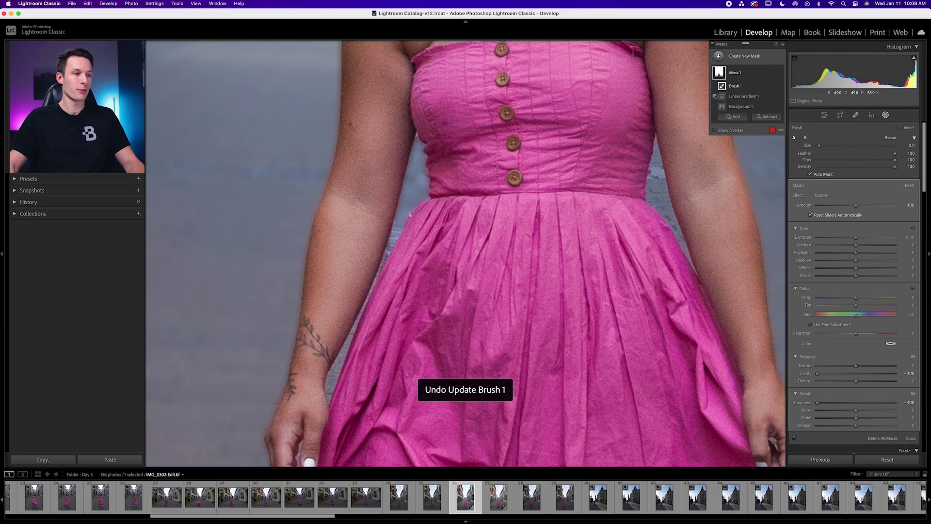
key("shift+w")
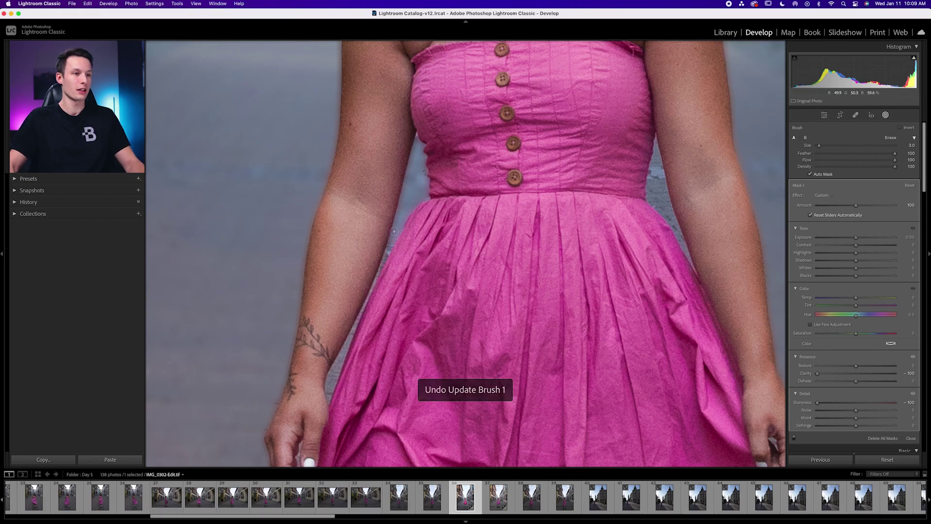
key("shift+w")
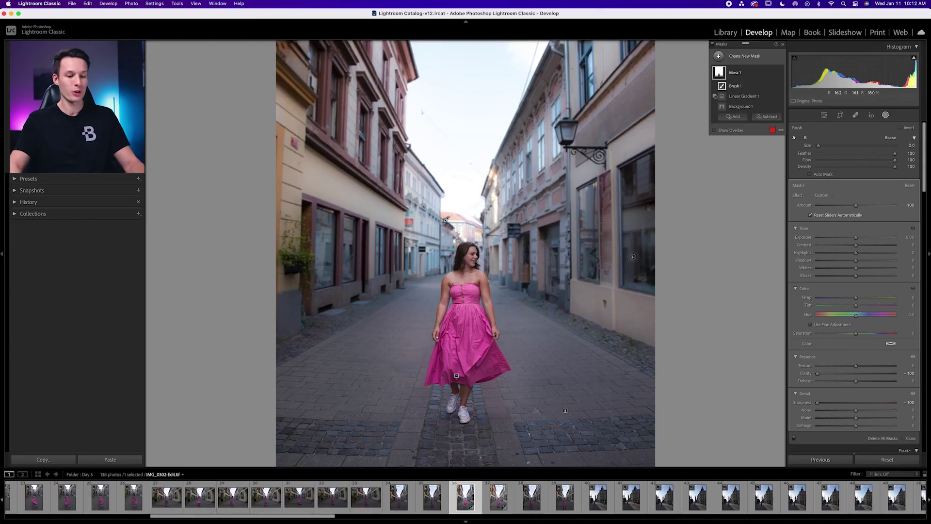
key("super+equal")
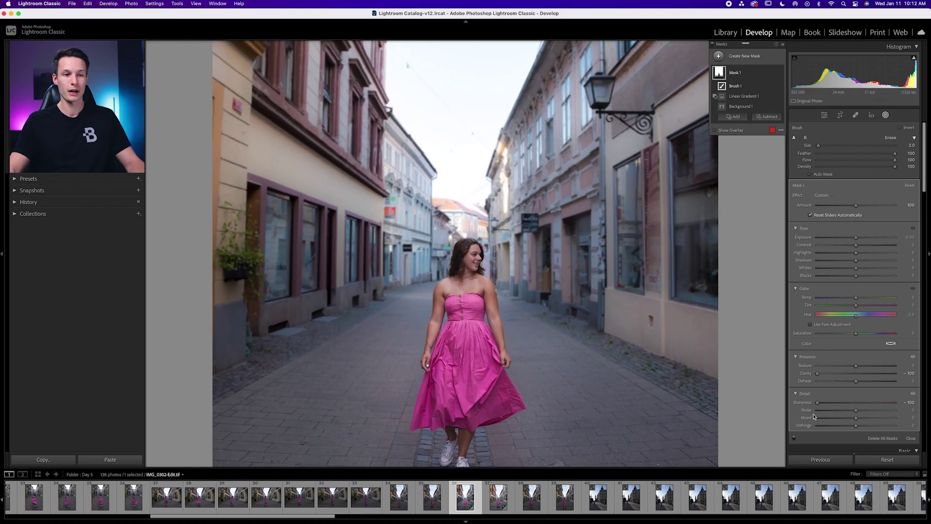
Try Sharpness -74 and Clarity -66, then settle on Clarity -100 and Sharpness -92.
left_click_drag(818, 403, 828, 404)
left_click(830, 373)
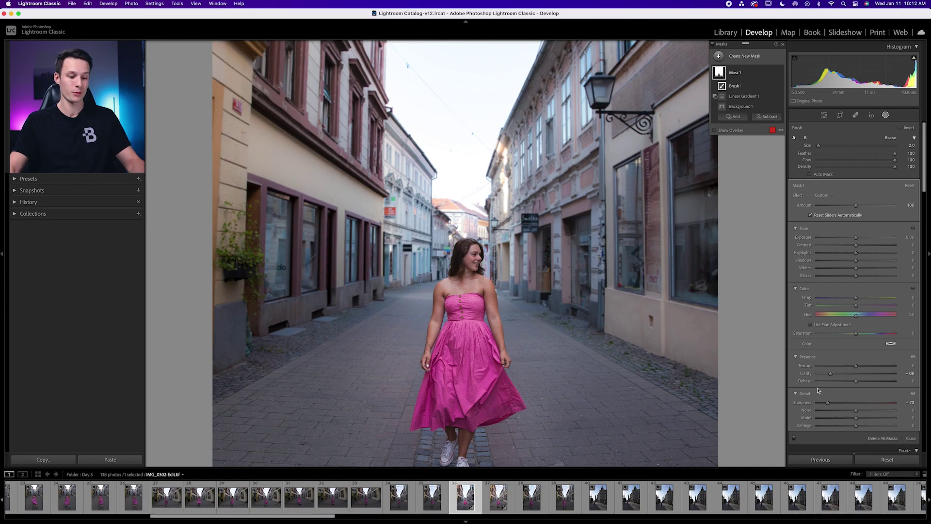
key("z")
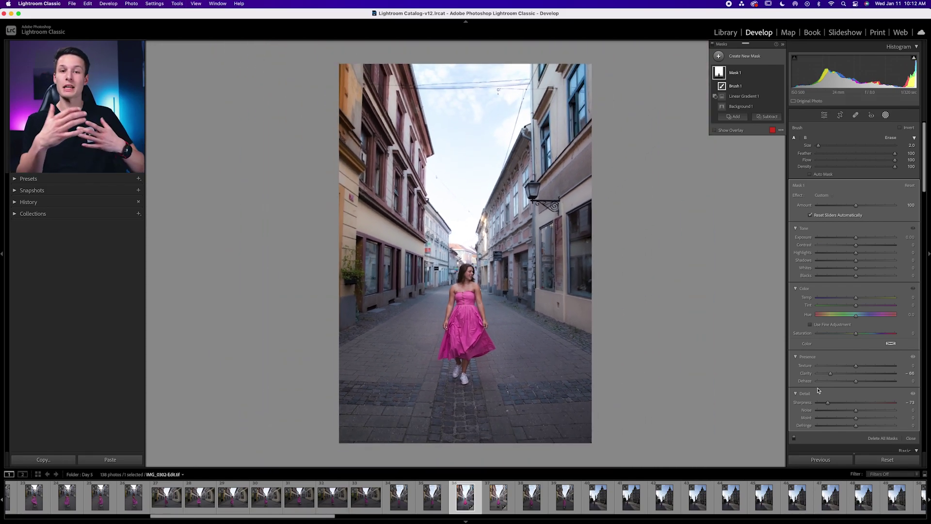
scroll(818, 390, "down", 1)
scroll(818, 390, "down", 3)
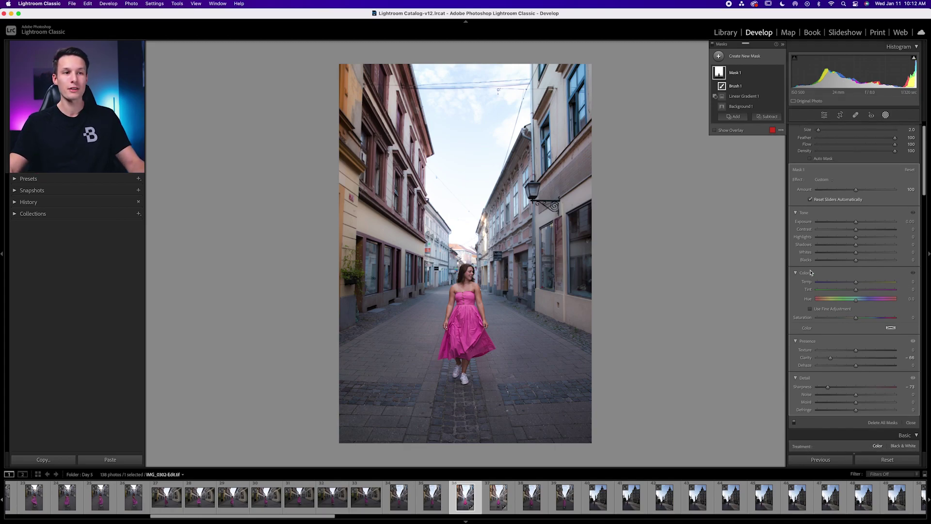
left_click_drag(839, 357, 819, 388)
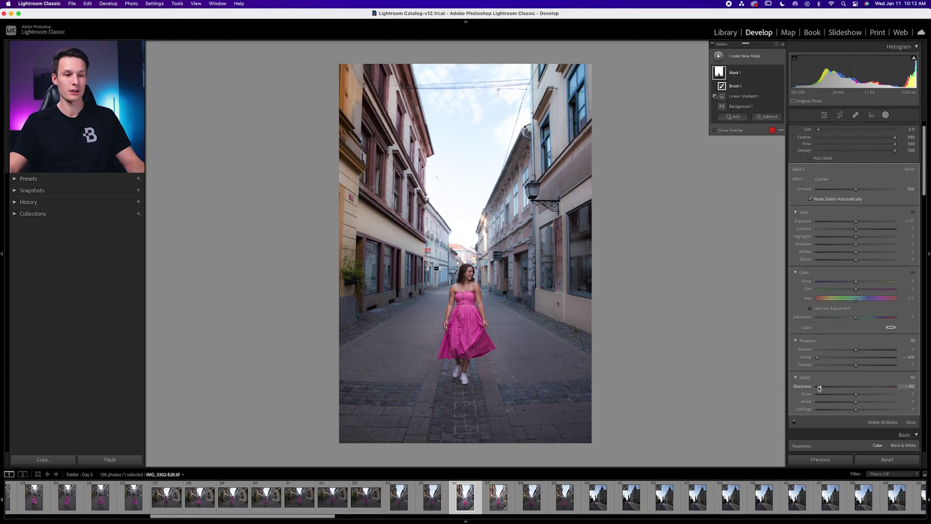
Select Linear Gradient 1 and try moving it up toward the woman's chest.
left_click(747, 98)
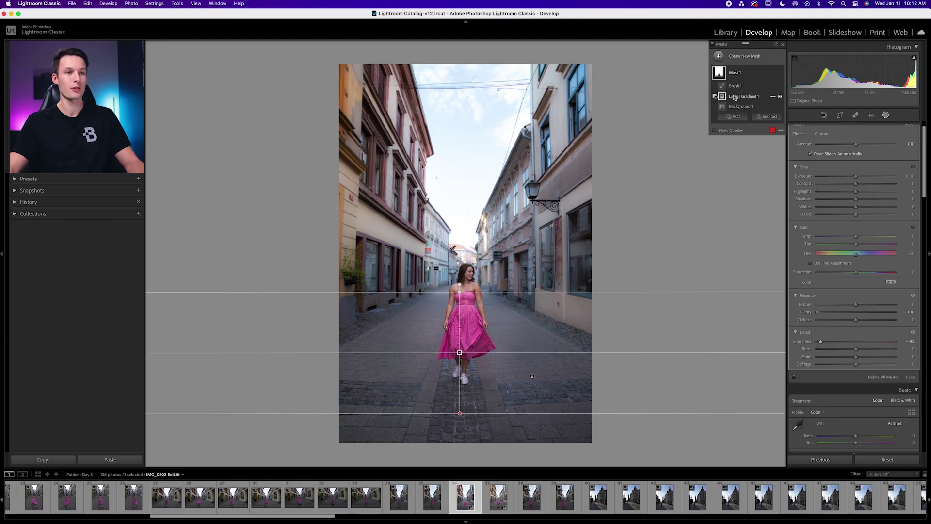
mouse_move(459, 352)
left_mouse_down()
mouse_move(458, 289)
mouse_move(457, 367)
mouse_move(457, 351)
left_mouse_up()
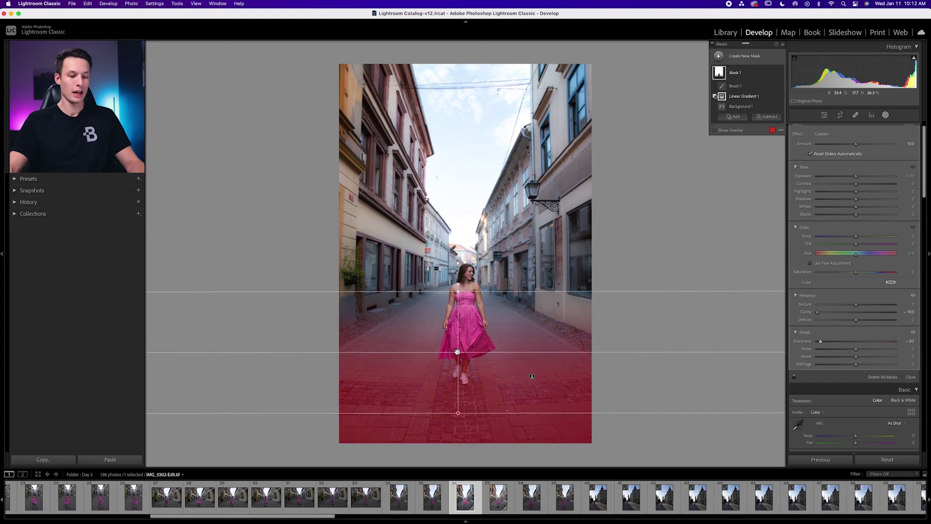
key("super+equal")
key("super+equal")
left_click_drag(450, 416, 454, 293)
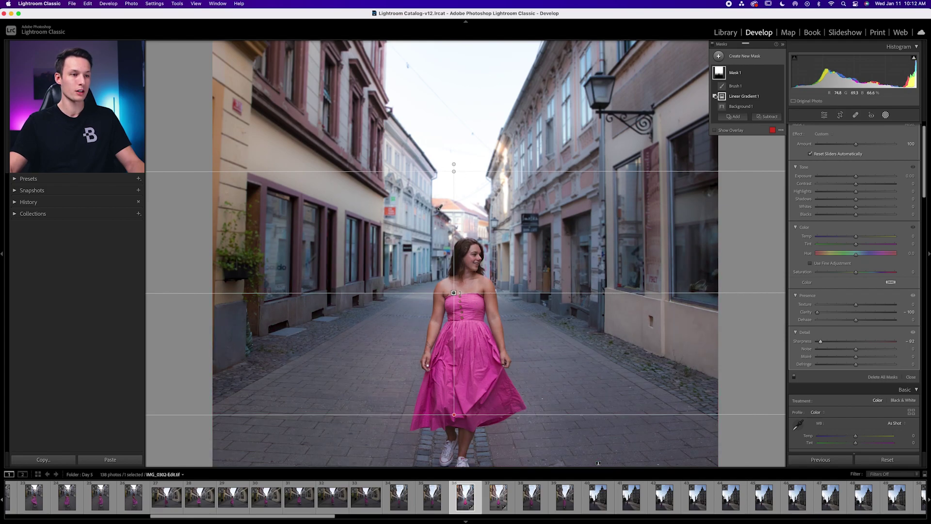
Move the gradient down below her feet and adjust its upper transition edge.
key("super+minus")
left_click_drag(460, 291, 459, 389)
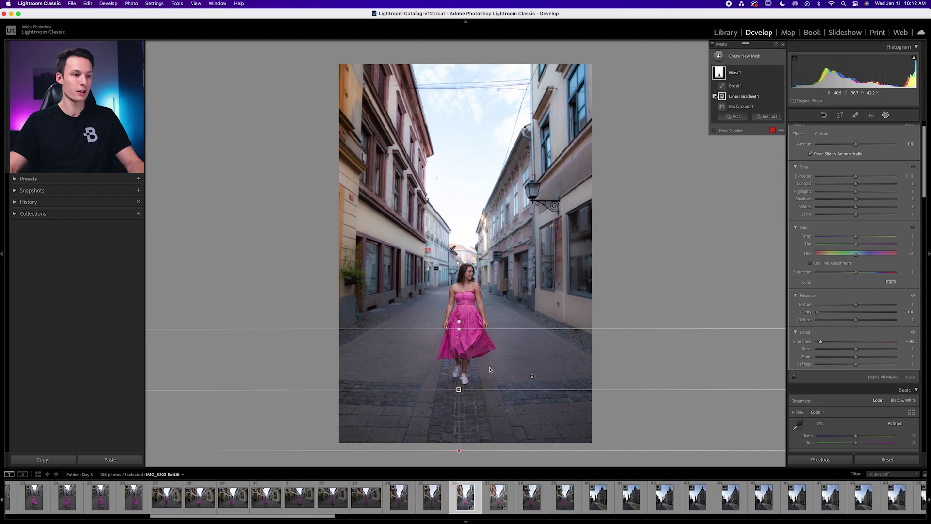
left_click_drag(458, 327, 460, 350)
left_click_drag(459, 401, 460, 381)
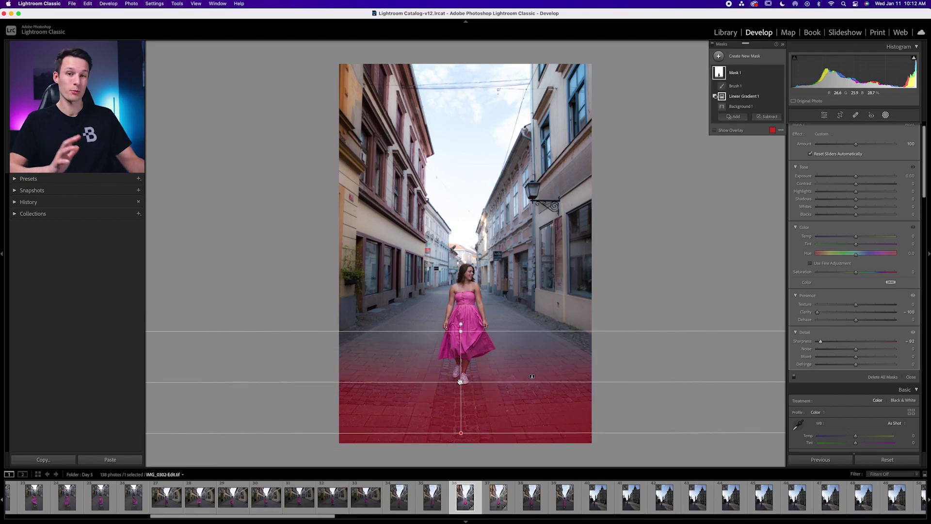